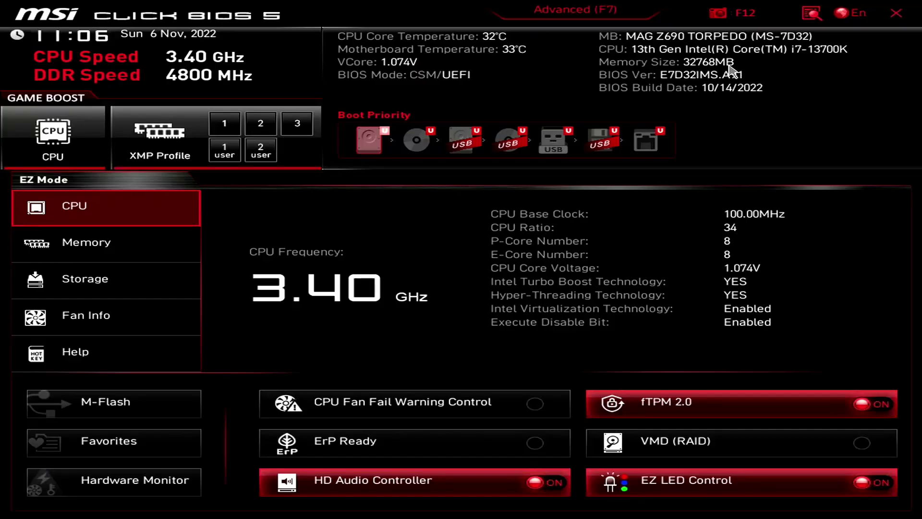
- Enable XMP Profile 1 in Game Boost and switch to Advanced (F7) mode
left_click(237, 127)
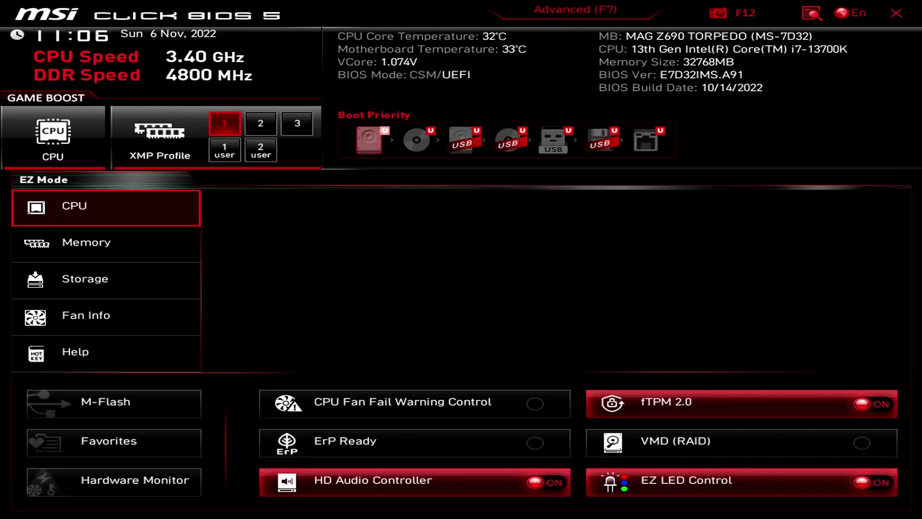
left_click(591, 15)
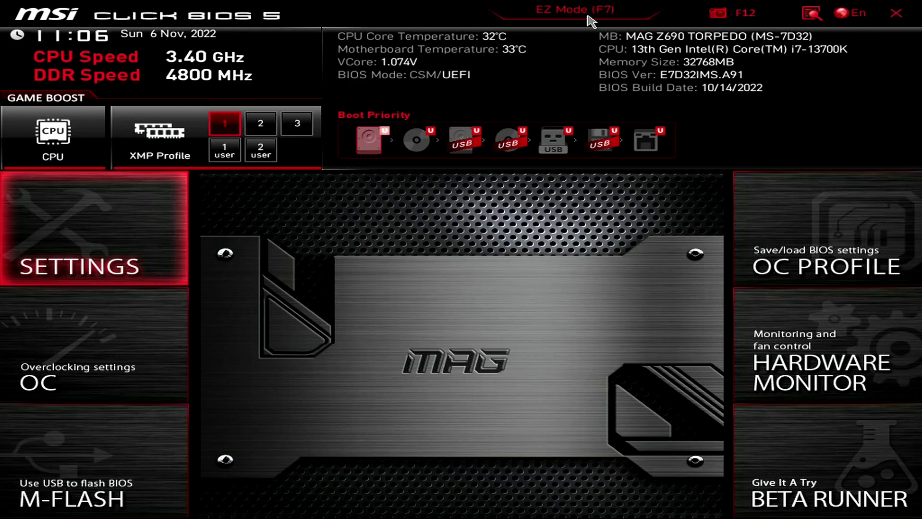
- On the OC page, set P-Core Ratio Apply Mode to Turbo Ratio Offset with a +5 offset (turbo ratios 59/58)
left_click(144, 329)
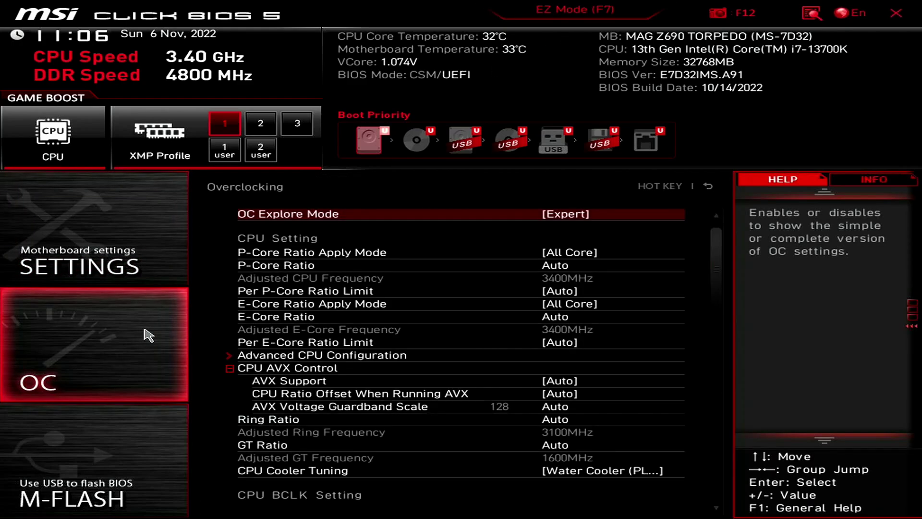
key("Down")
key("Down")
key("Up")
key("Return")
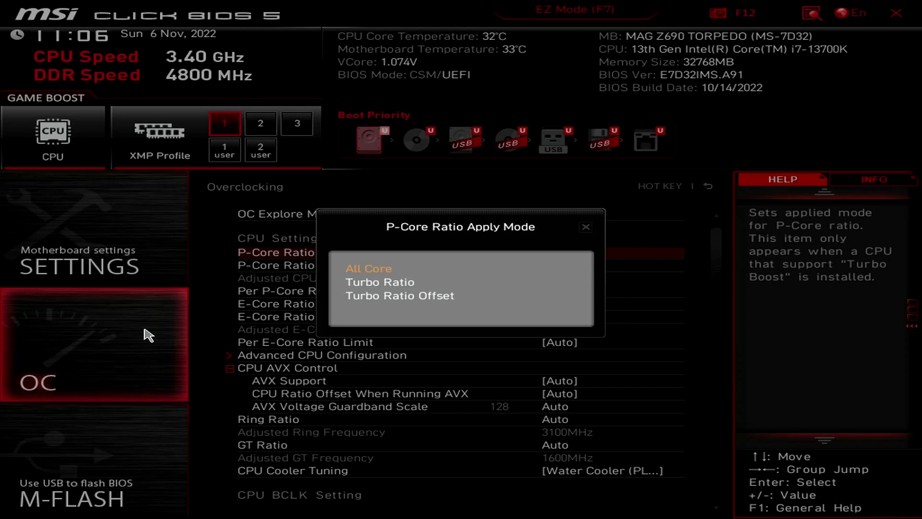
key("Down")
key("Down")
key("Return")
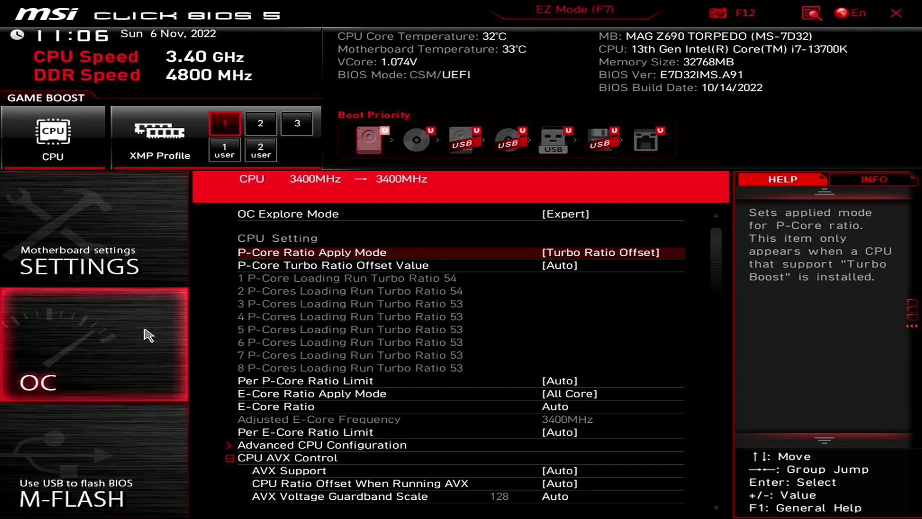
key("Down")
key("plus")
key("plus")
key("plus")
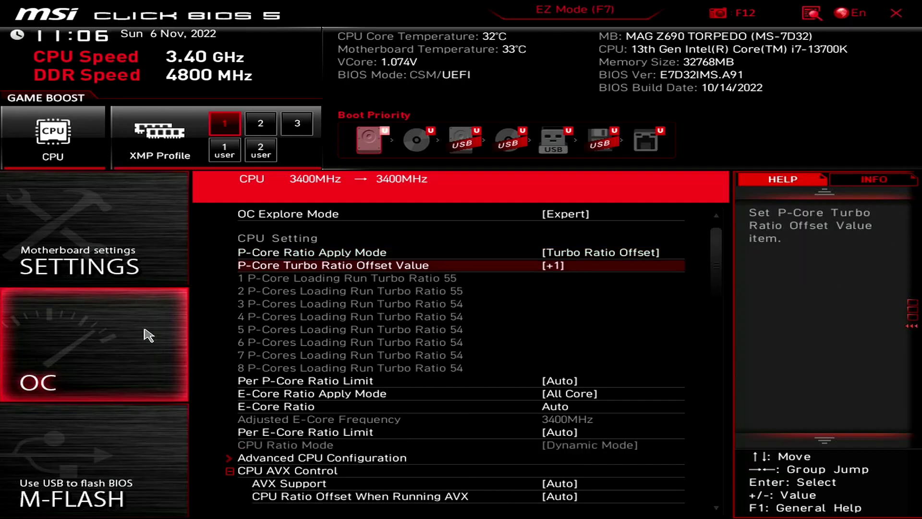
key("plus")
key("plus")
- Set E-Core Ratio Apply Mode to Turbo Ratio Offset with a +2 offset, raising E-core turbo ratios to 44
key("Down")
key("Down")
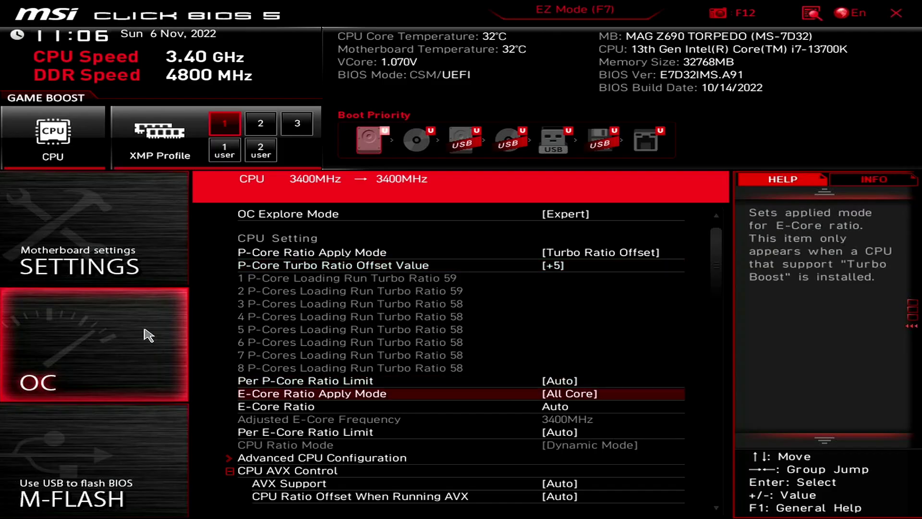
key("Return")
key("Down")
key("Down")
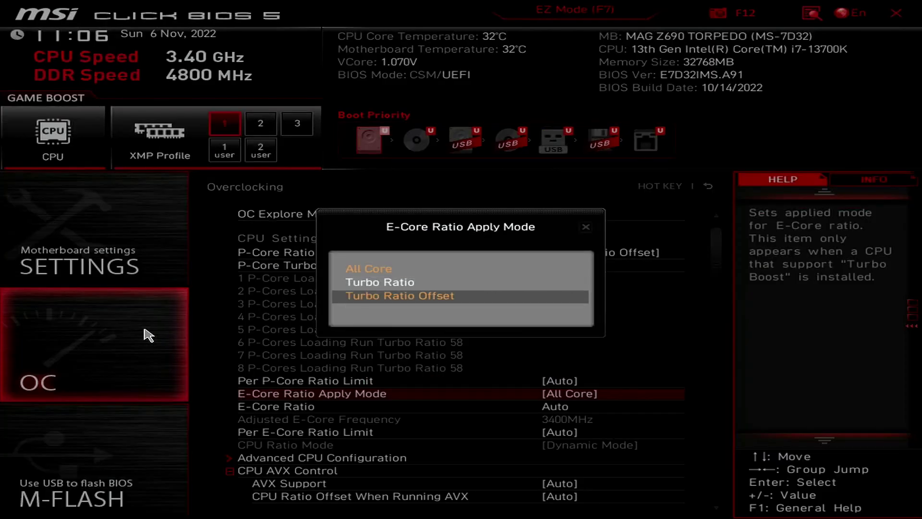
key("Return")
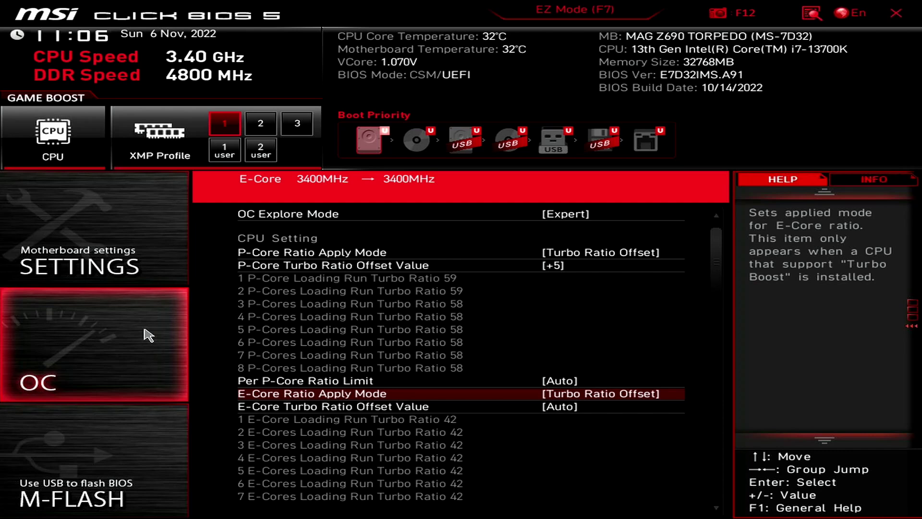
key("Down")
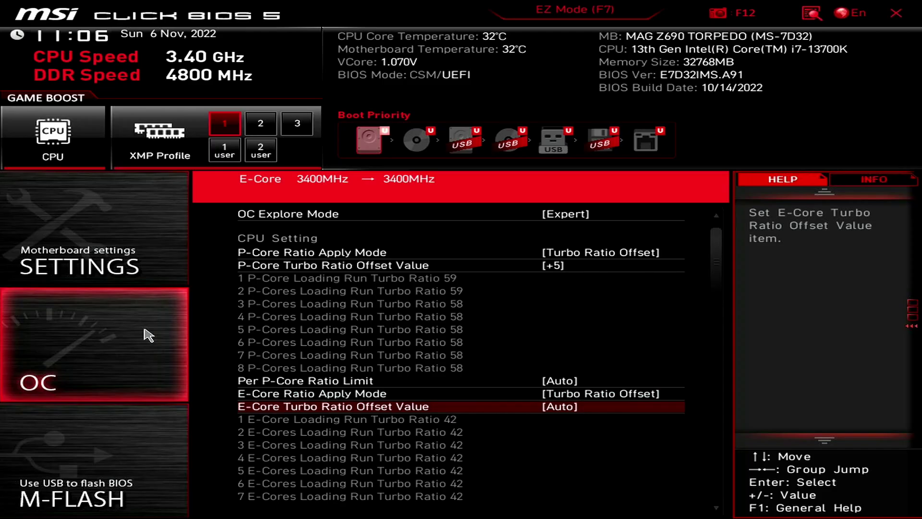
key("plus")
key("plus")
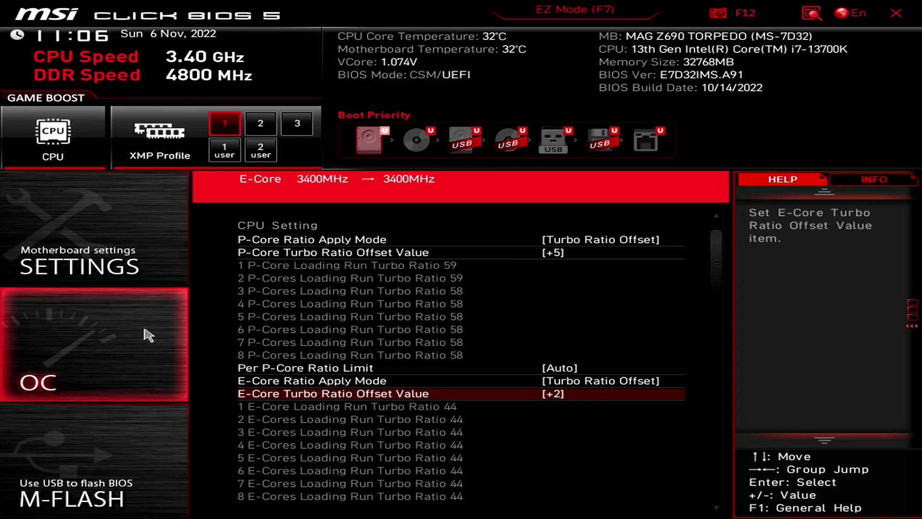
- In Advanced CPU Configuration, set BCLK 100MHz Lock On to Enabled
key("Down")
key("Down")
key("Down")
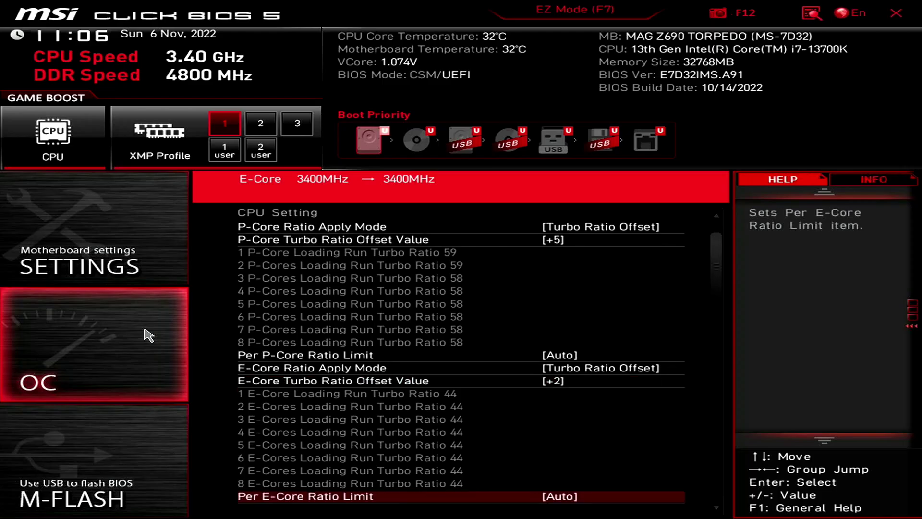
key("Return")
key("Down")
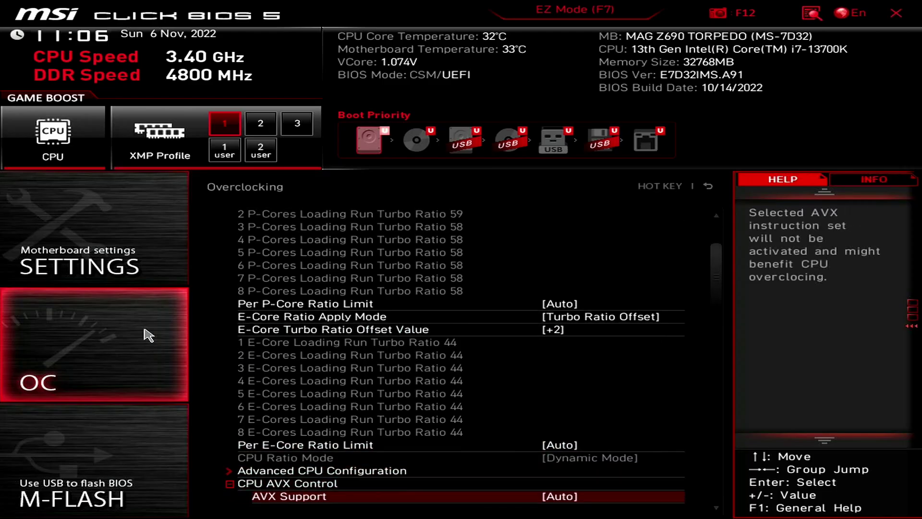
key("Up")
key("Up")
key("Return")
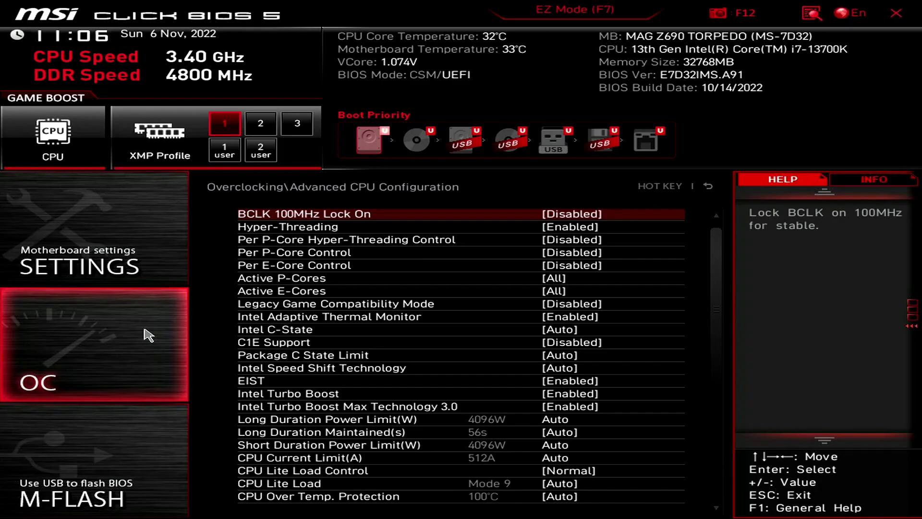
key("plus")
- Set TVB Voltage Optimizations to Disabled
key("Down")
key("Down")
key("Down")
key("Down")
key("Down")
key("Down")
key("Down")
key("Down")
key("Down")
key("Down")
key("Down")
key("Down")
key("Down")
key("Down")
key("Down")
key("Down")
key("Down")
key("Down")
key("Down")
key("Down")
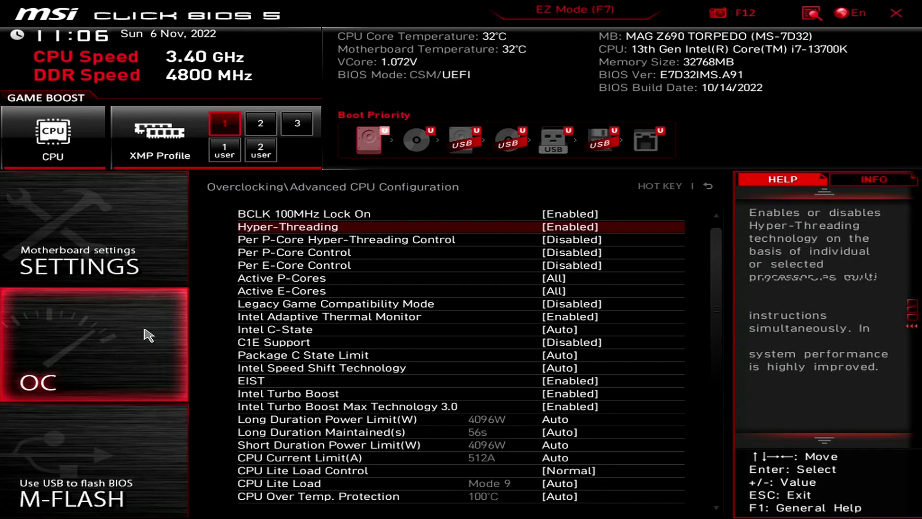
key("Down")
key("Down")
key("Down")
key("Down")
key("Down")
key("Down")
key("Down")
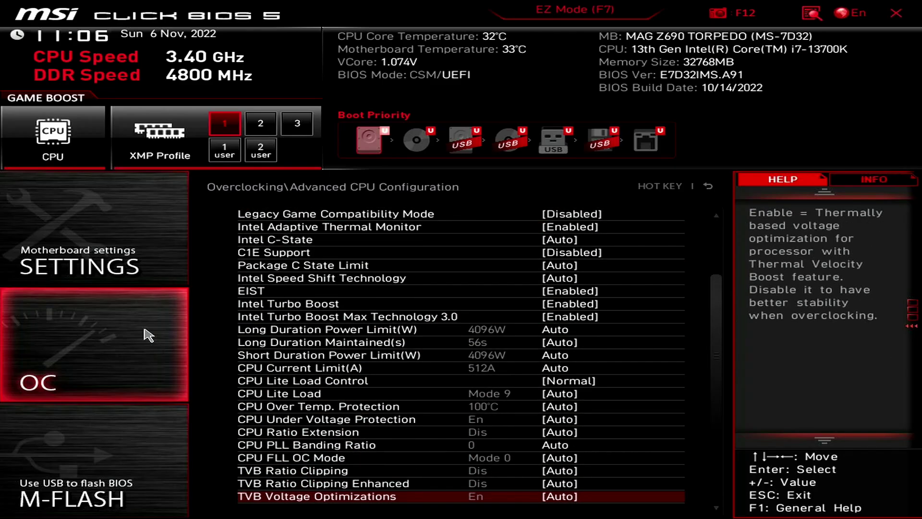
key("plus")
- Return to the main Overclocking list, leaving CPU Cooler Tuning on Water Cooler
key("Escape")
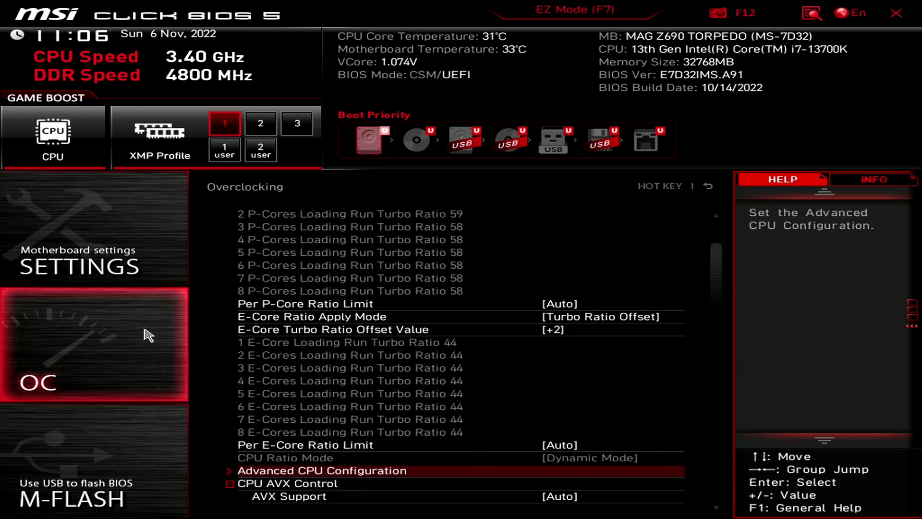
key("Down")
key("Down")
key("Down")
key("Down")
key("Down")
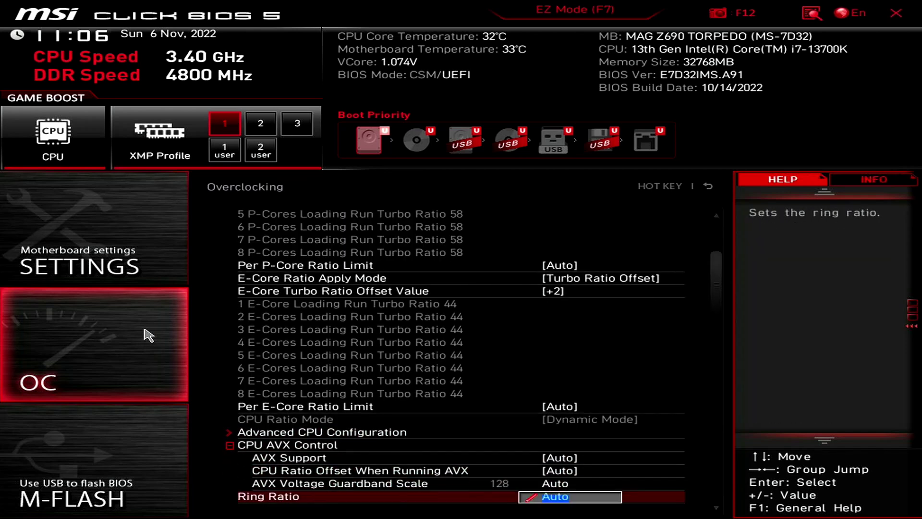
key("Down")
key("Down")
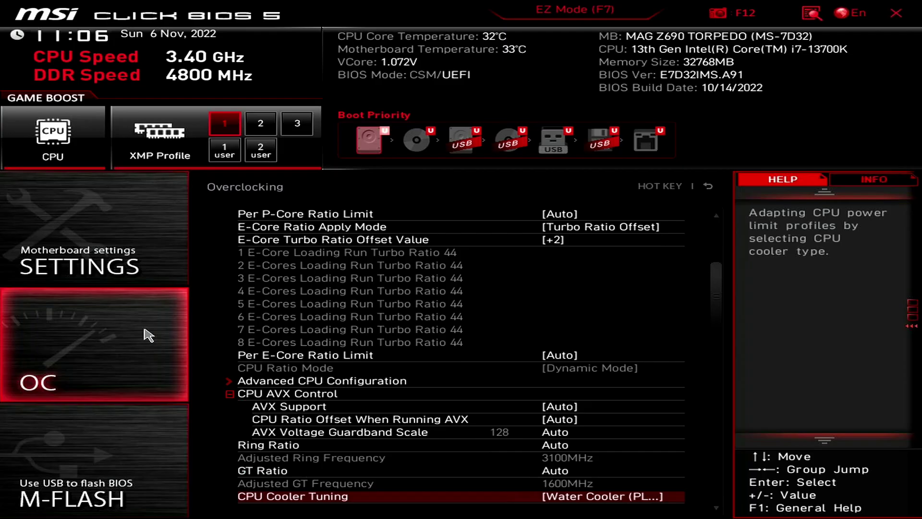
key("Return")
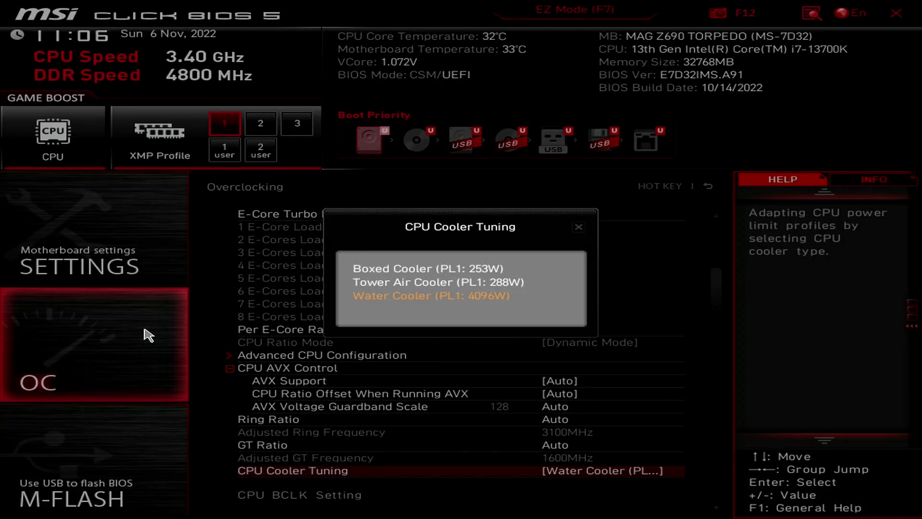
key("Escape")
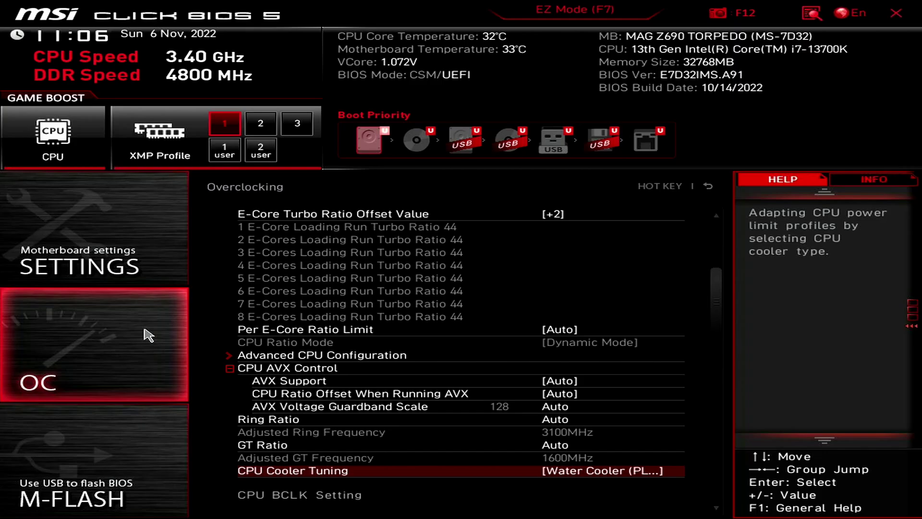
- Set CPU Core Voltage Mode to Adaptive Mode
key("Down")
key("Down")
key("Down")
key("Down")
key("Down")
key("Down")
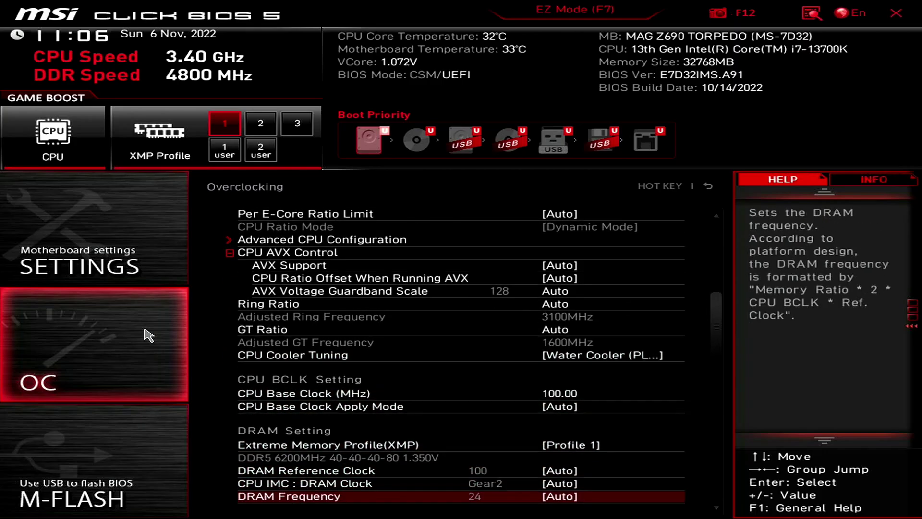
key("Down")
key("Down")
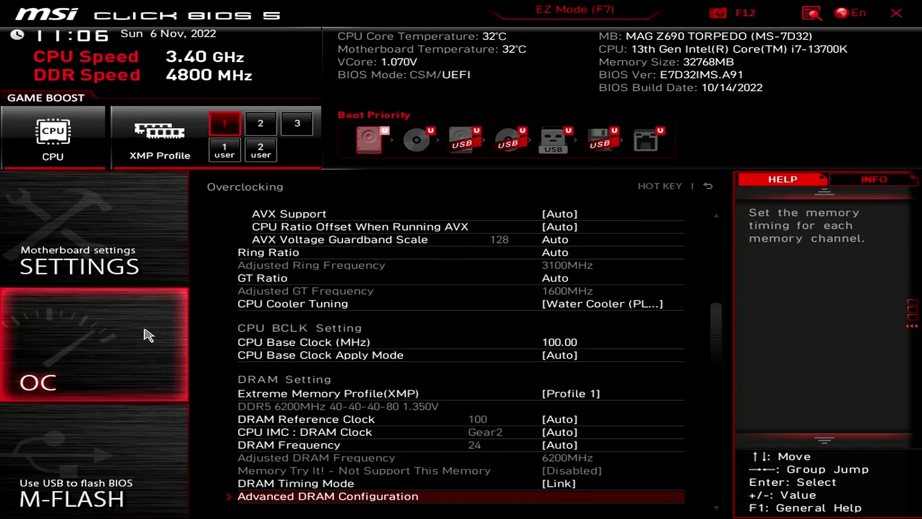
key("Down")
key("Down")
key("Down")
key("Down")
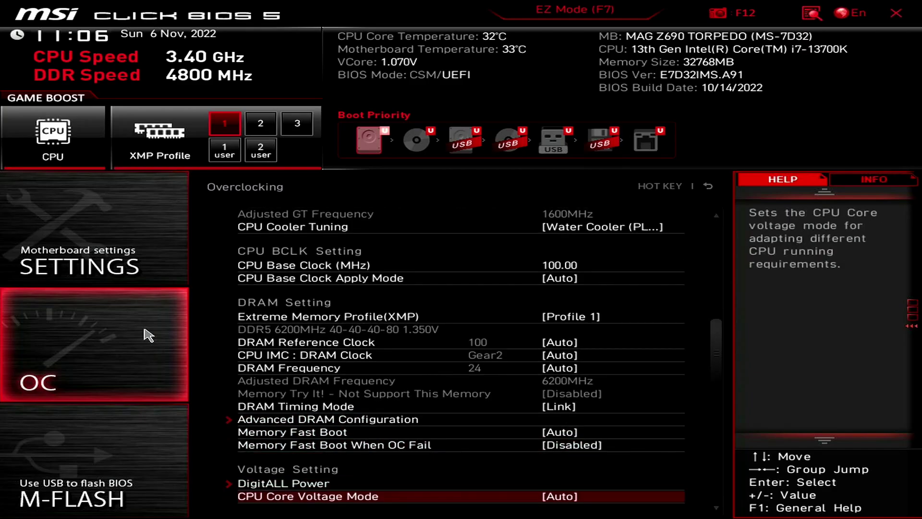
key("Down")
key("Up")
key("Return")
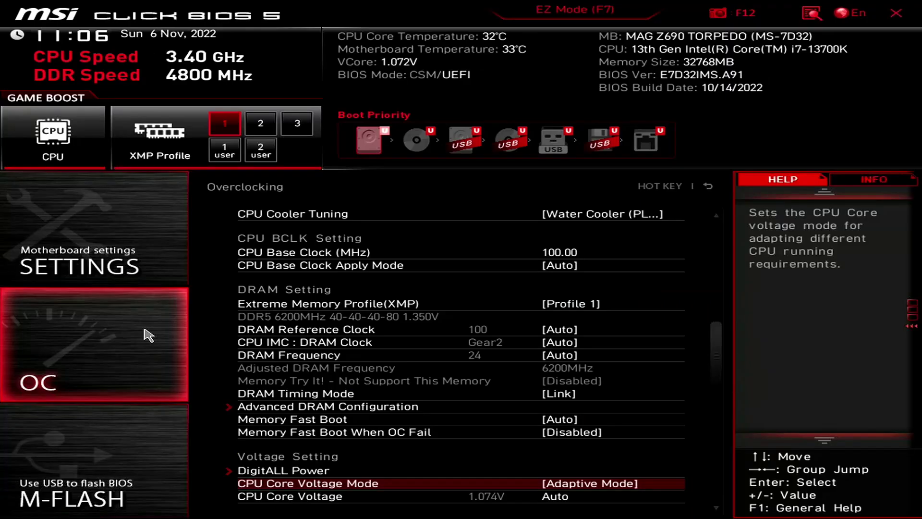
- Enter 1.4 as the CPU Core Voltage, making it 1.400 V
key("Down")
key("Return")
type("1.4")
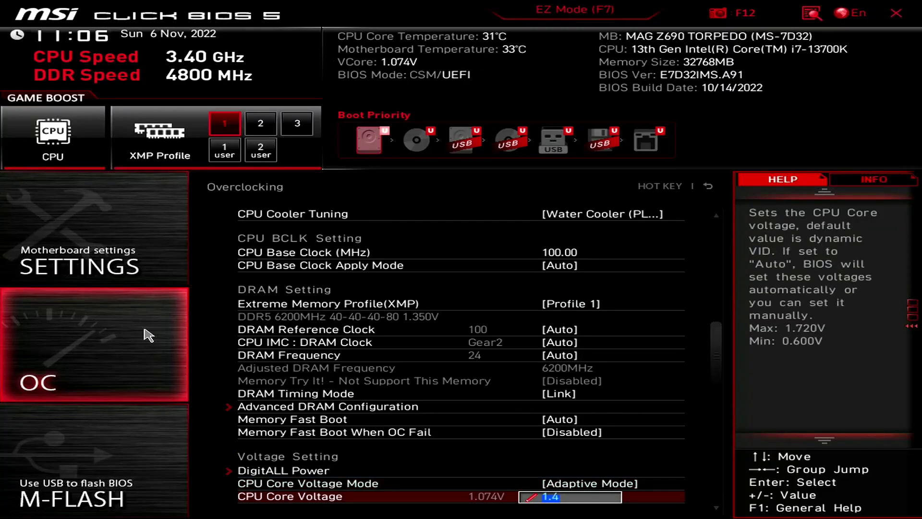
key("Return")
key("Down")
key("Down")
key("Down")
key("Down")
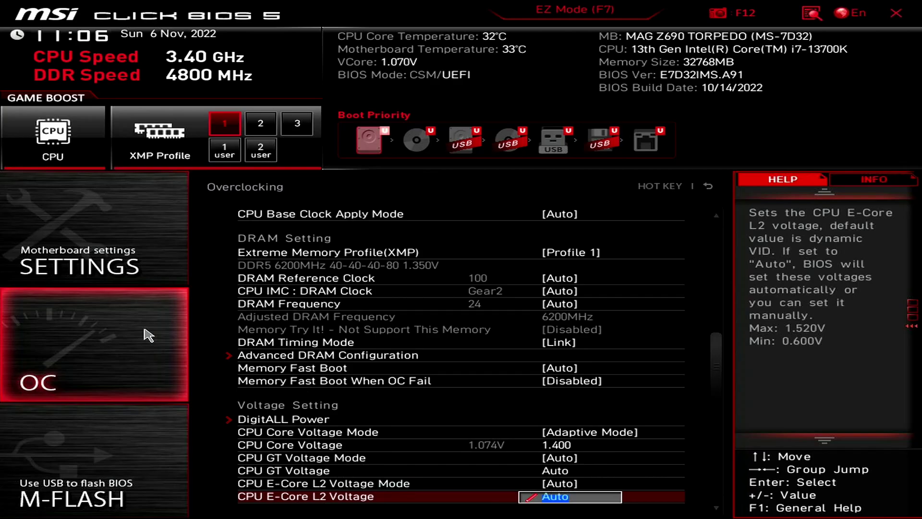